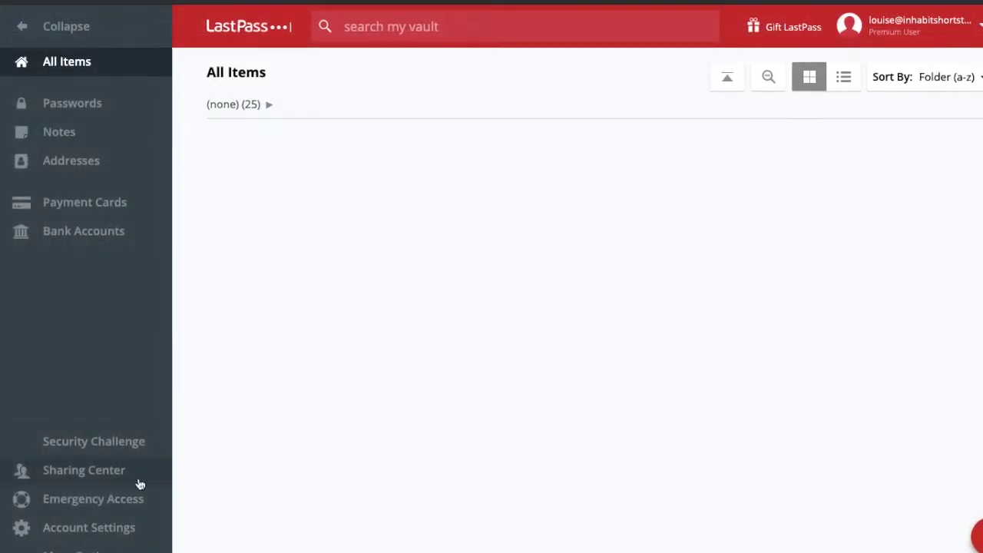
Step: Review Emergency Access and its People Who Trust Me tab, ending on LastPass pricing plans
click(100, 511)
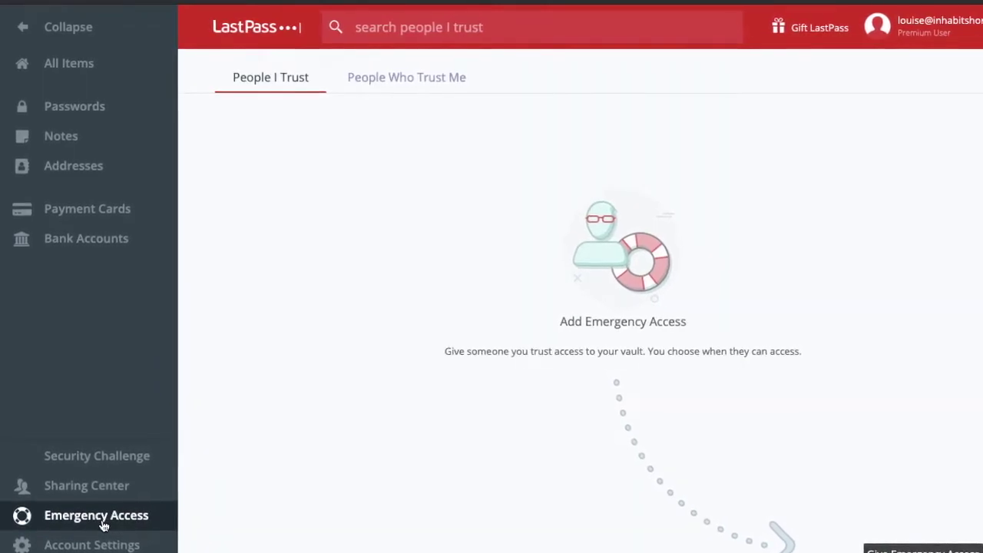
click(396, 89)
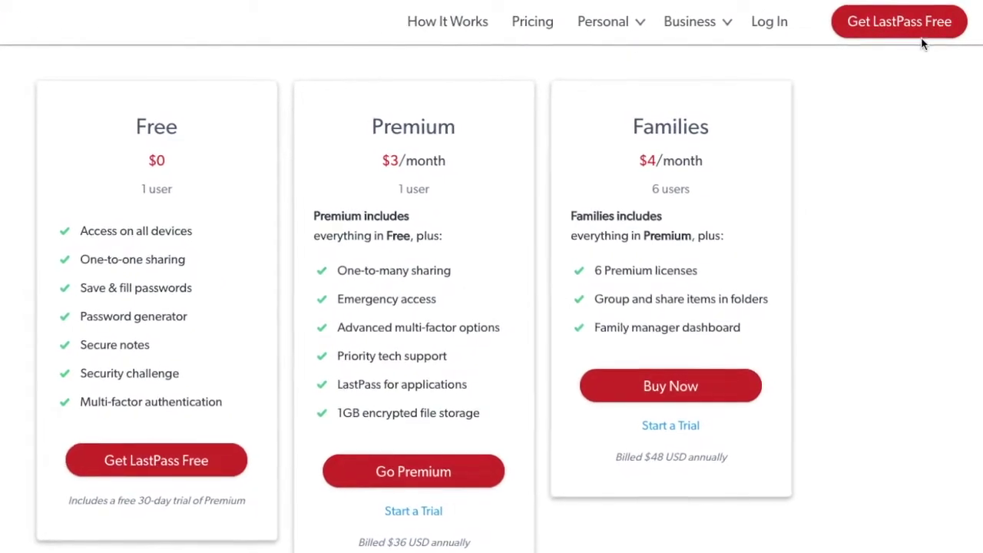
Step: Sign up for a free account with an email, a confirmed master password and a password reminder
click(921, 43)
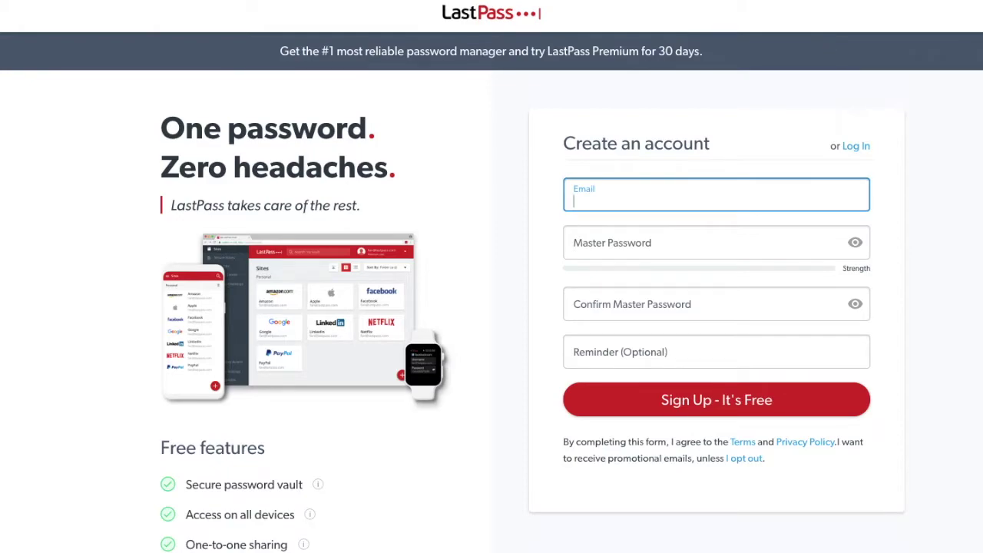
key(Tab)
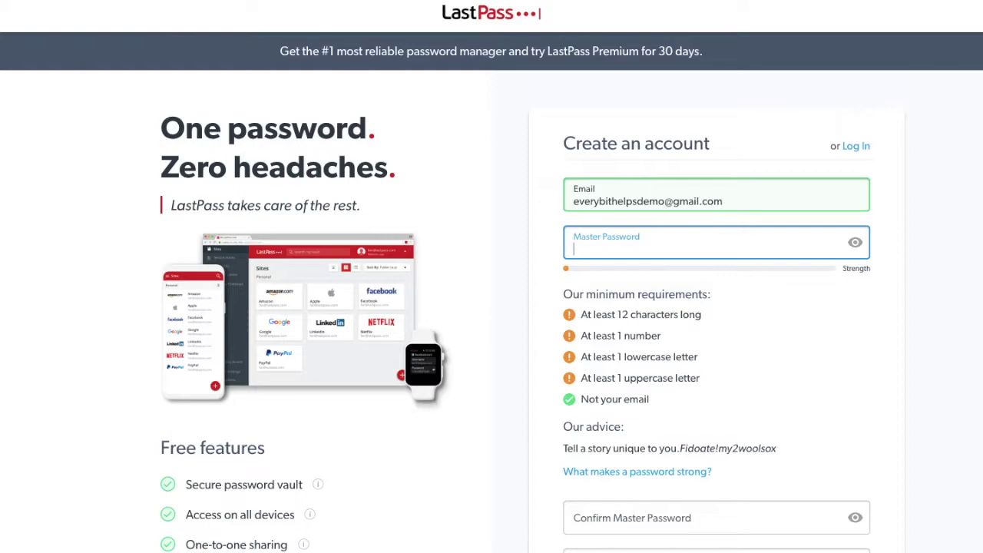
text(Demo12345678)
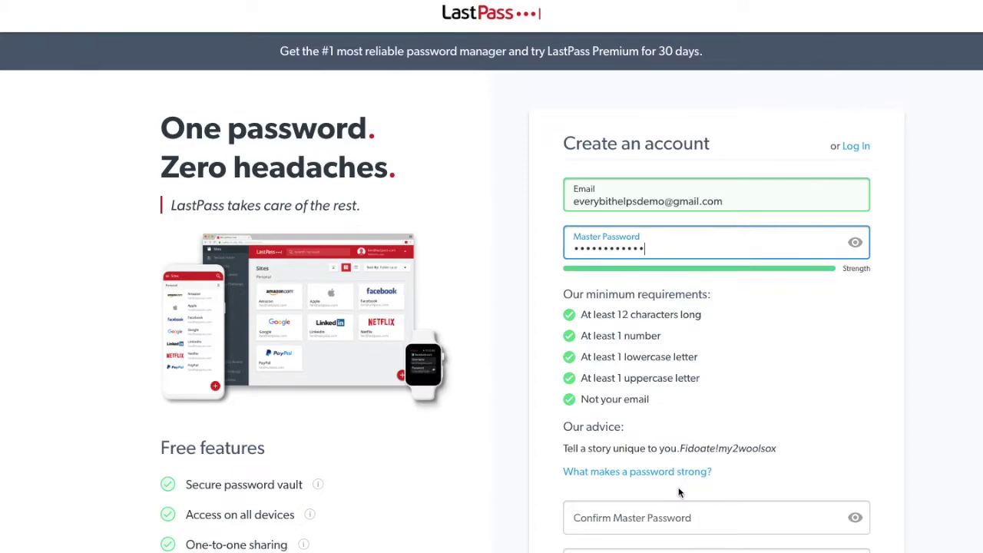
scroll(680, 488, down, 2)
key(Tab)
key(ctrl+v)
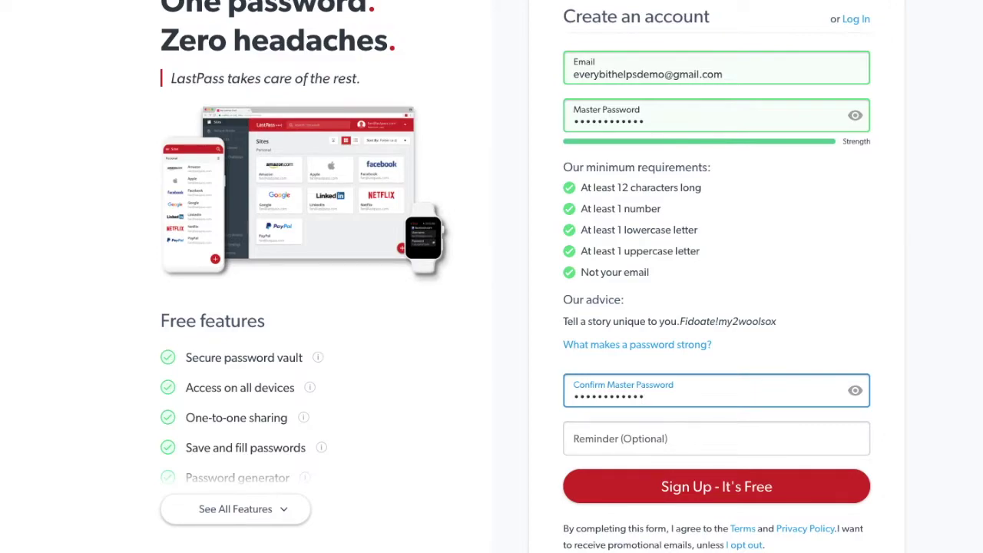
key(Tab)
text(demo password)
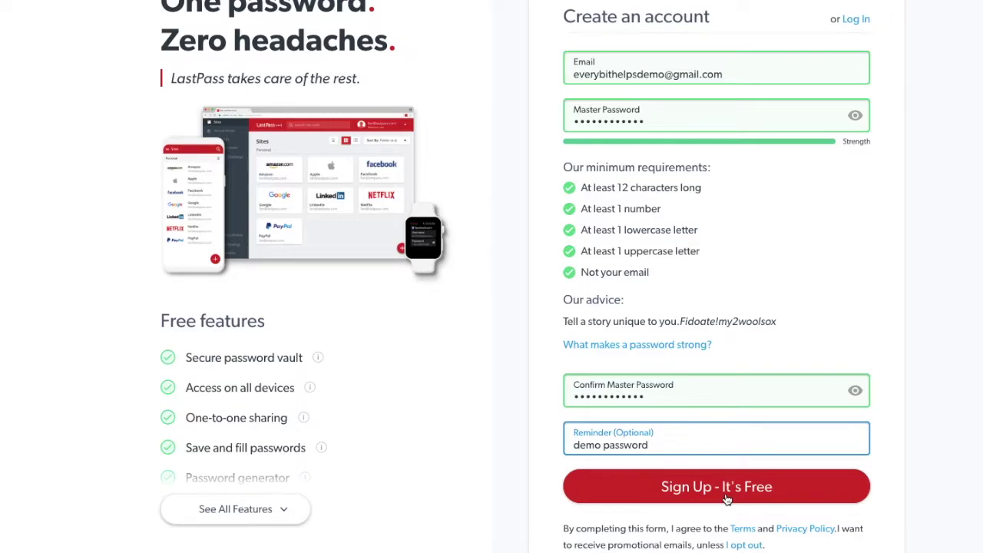
click(726, 499)
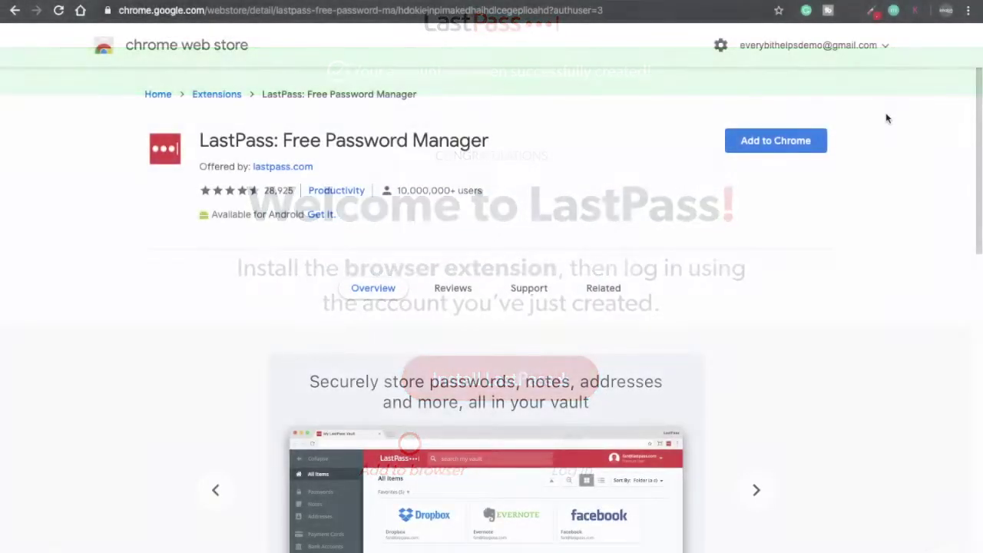
Step: Add the LastPass: Free Password Manager extension to Chrome and dismiss the confirmation notice
click(786, 146)
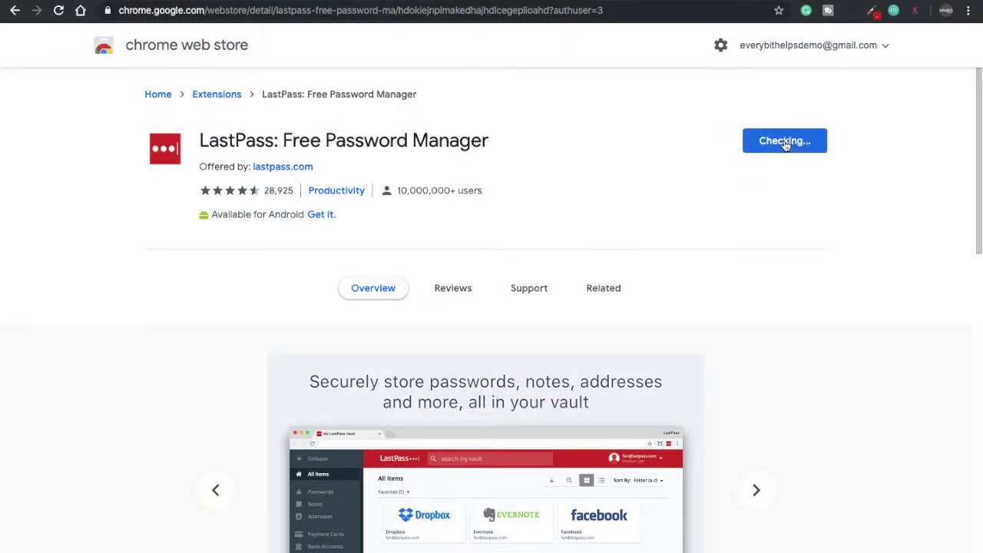
click(619, 99)
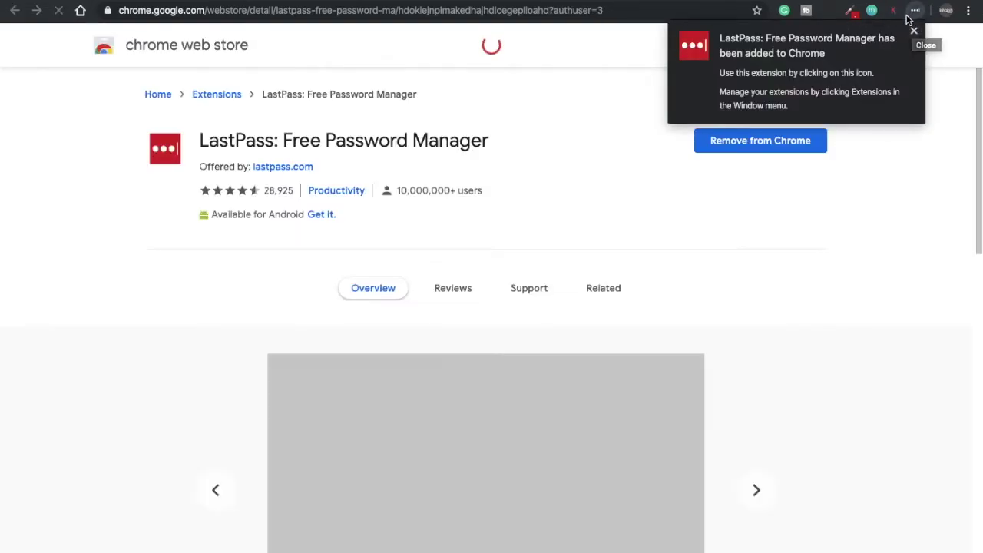
click(915, 29)
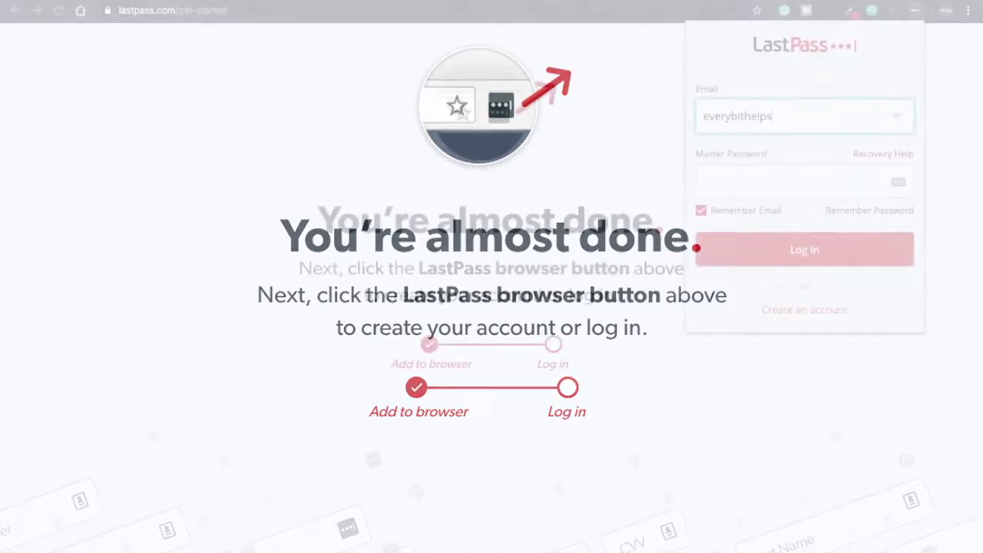
Step: Log in through the extension with the master password, skip saving a site, and open the empty vault
text(gmail.com)
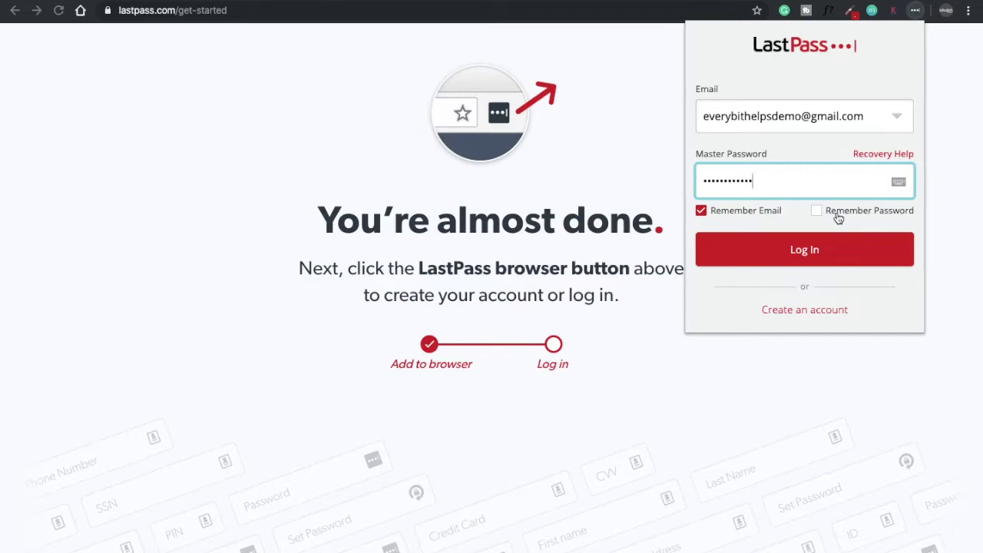
click(809, 250)
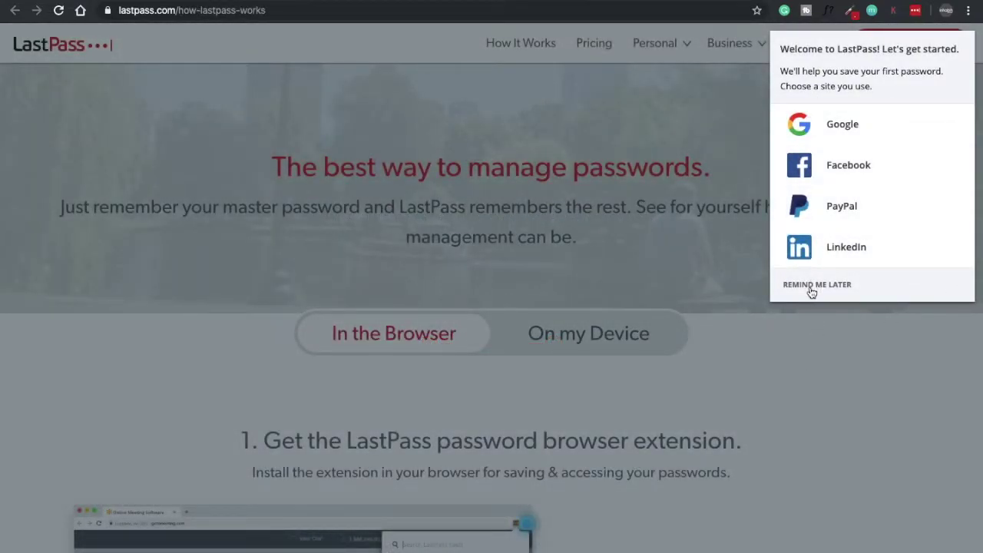
click(812, 285)
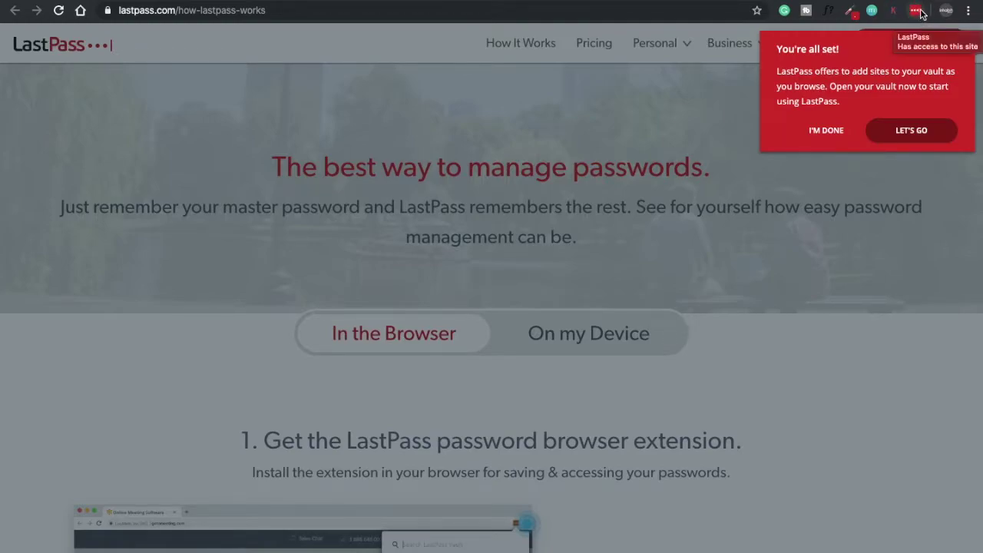
click(912, 131)
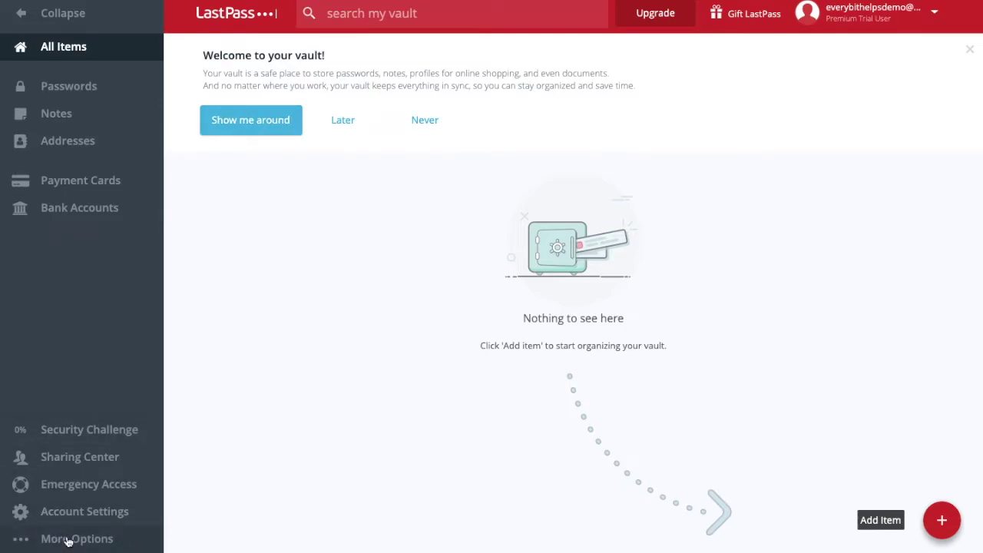
Step: Browse More Options > Advanced > Import in the vault, then reach Twitter's filled-in login page
click(68, 542)
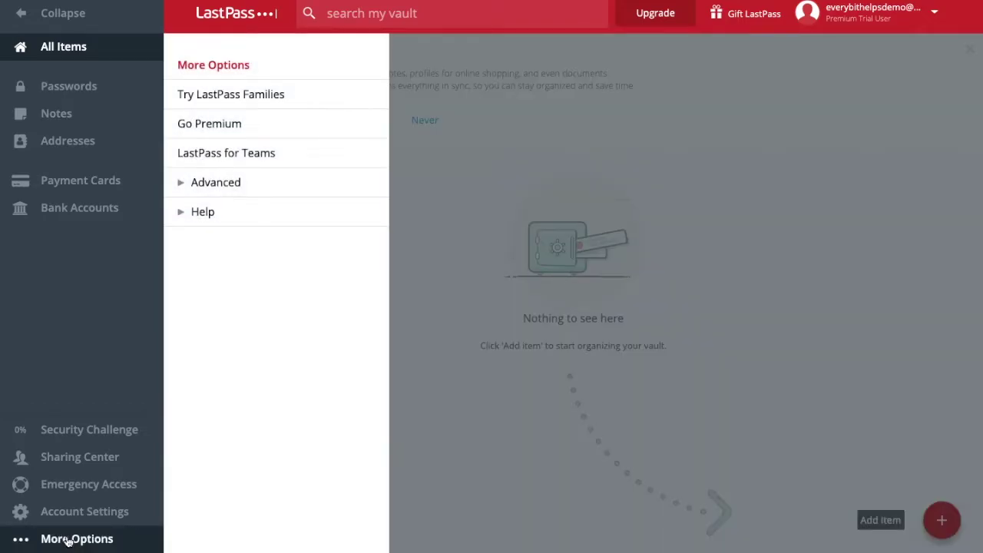
click(215, 189)
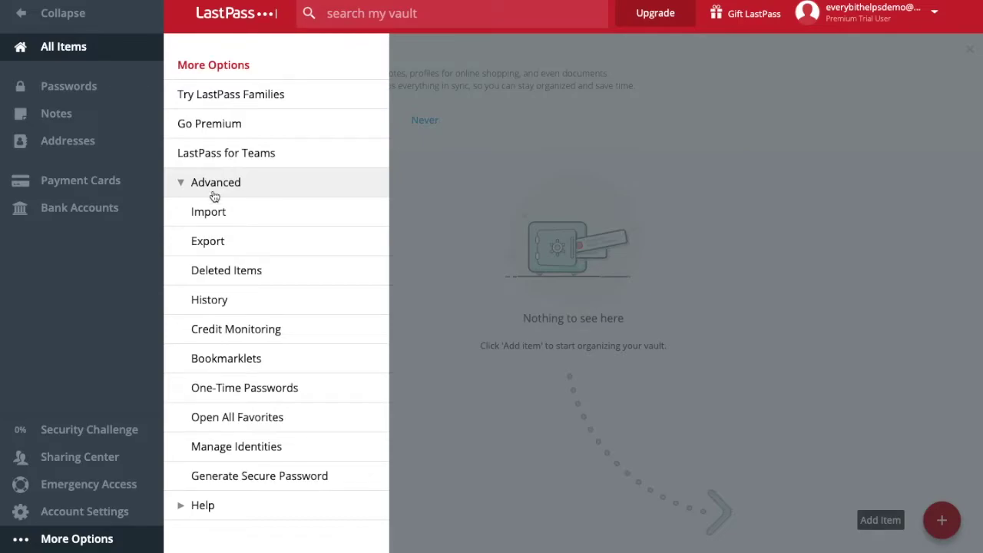
click(208, 212)
click(806, 158)
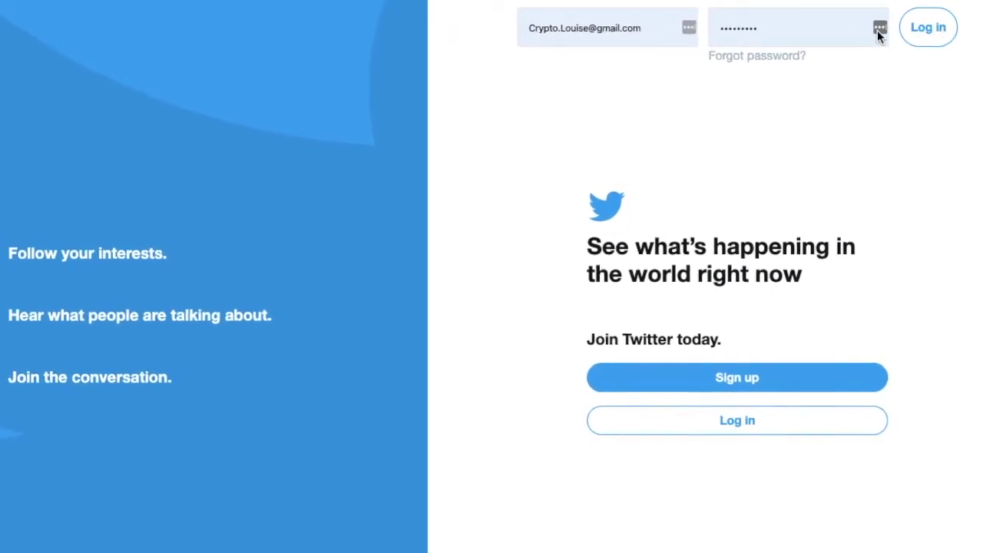
Step: Log in to Twitter and add the twitter.com login to the LastPass vault
click(879, 29)
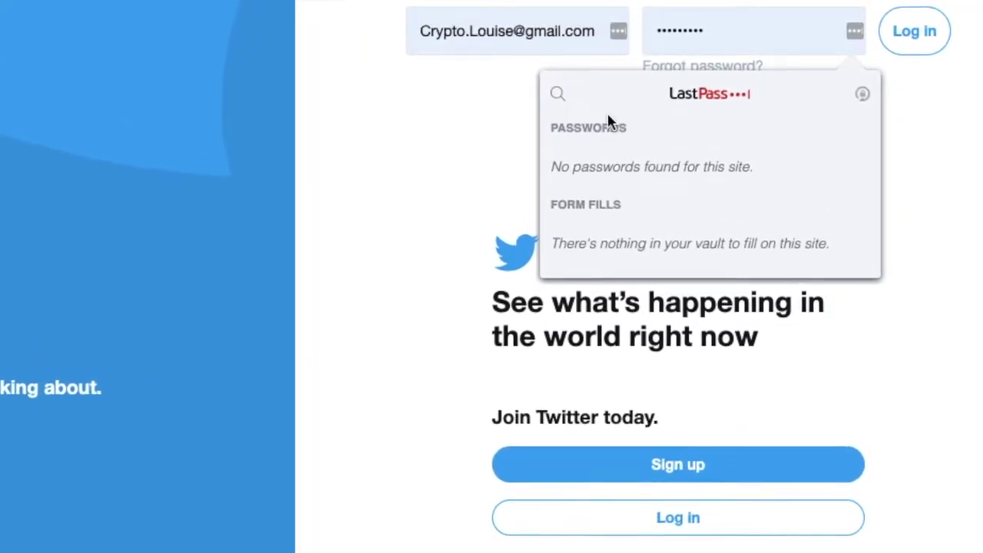
click(891, 157)
click(932, 44)
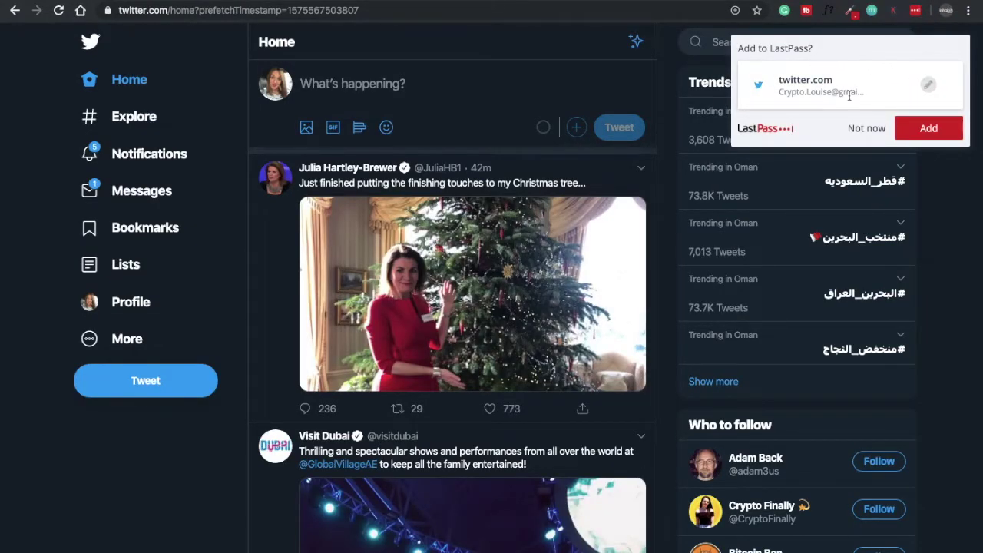
click(935, 138)
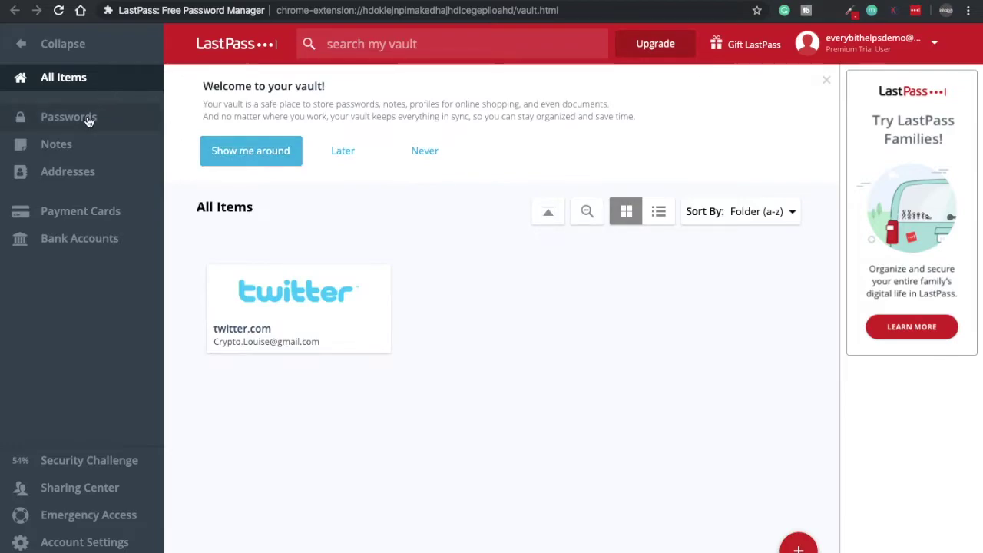
Step: Edit the twitter.com entry under Passwords and start Auto-Change Password, returning to Twitter's home feed
click(88, 119)
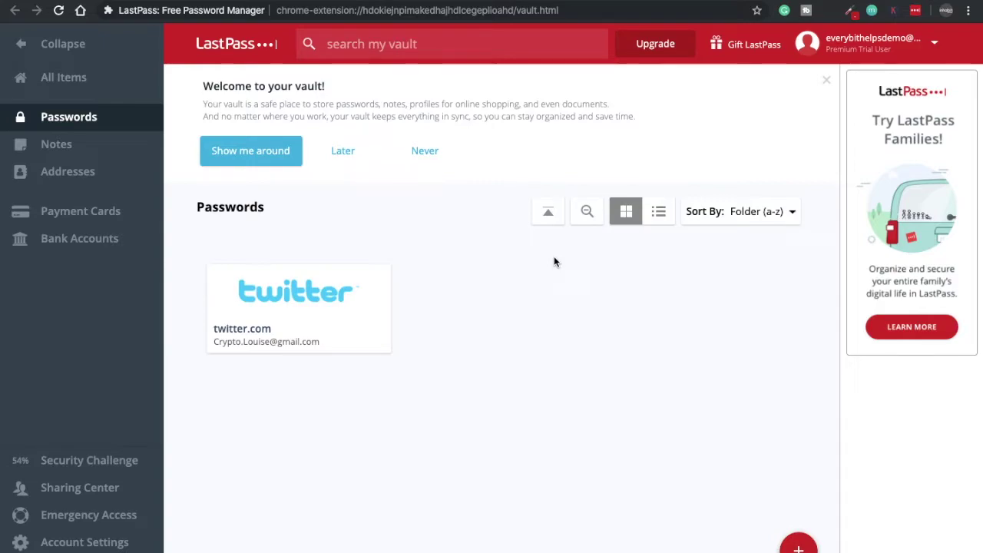
mouse_move(272, 334)
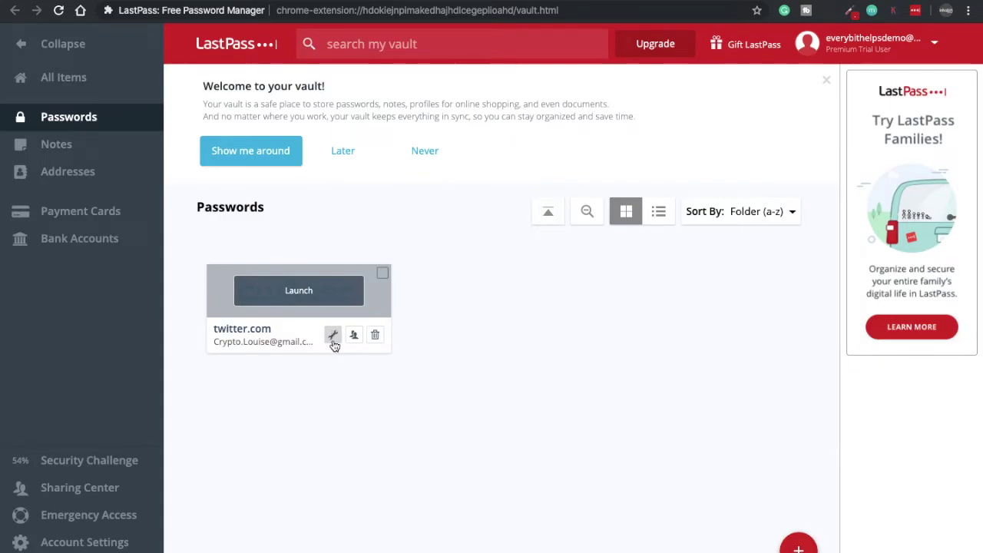
click(333, 341)
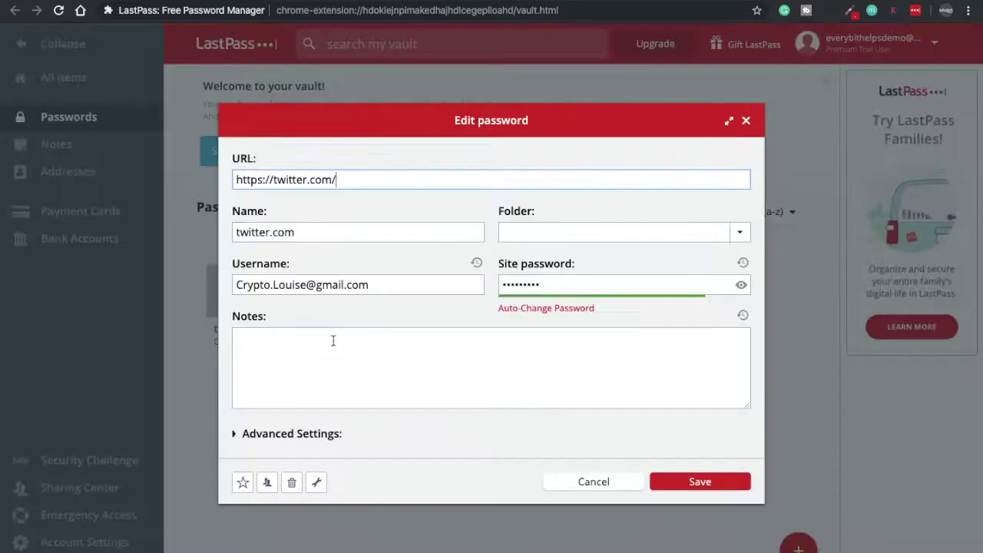
click(546, 310)
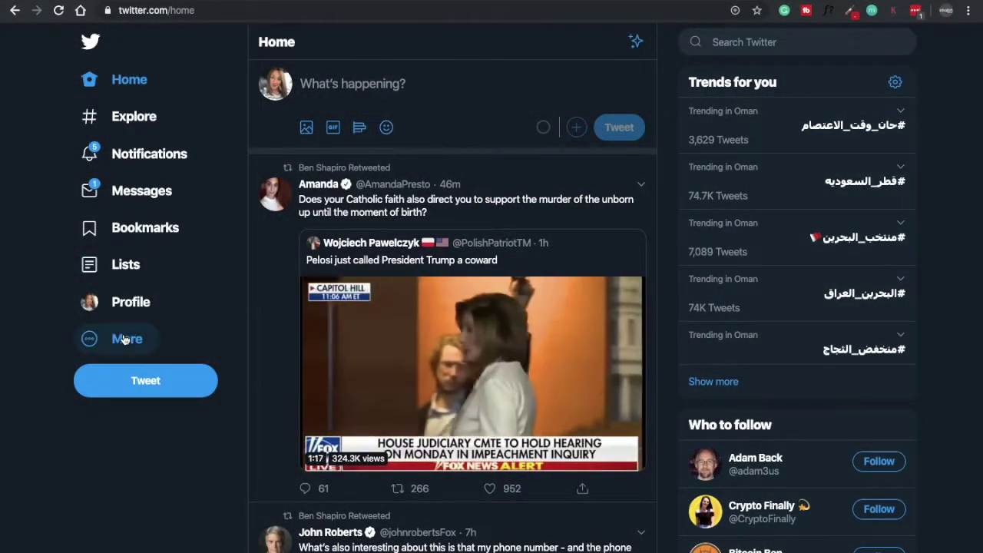
click(123, 338)
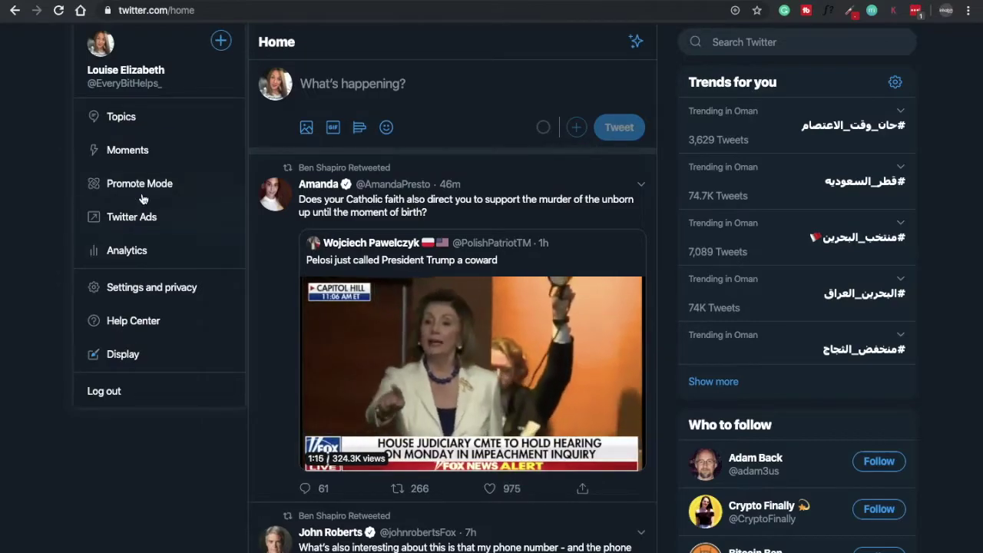
Step: Go to Settings and privacy > Login and security > Password in Twitter
click(143, 292)
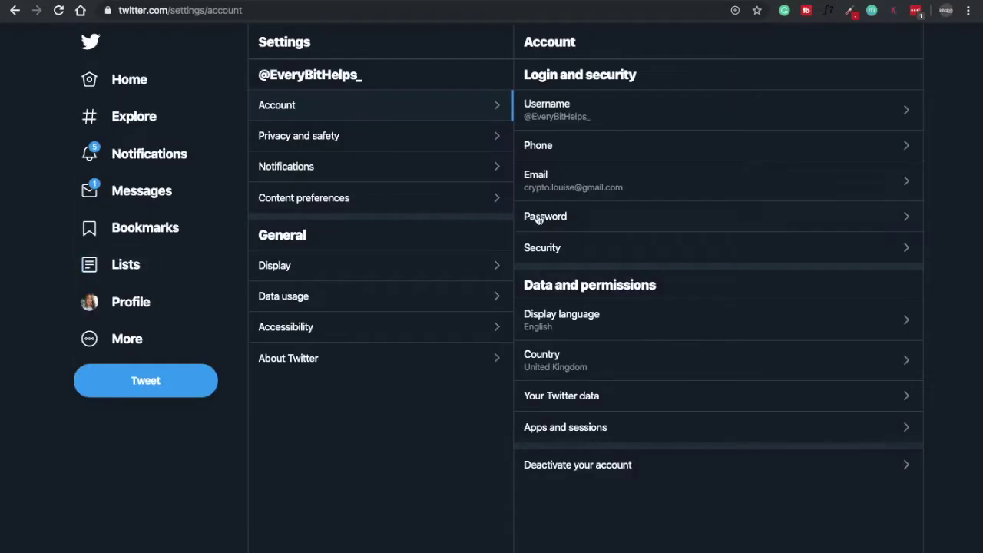
click(574, 218)
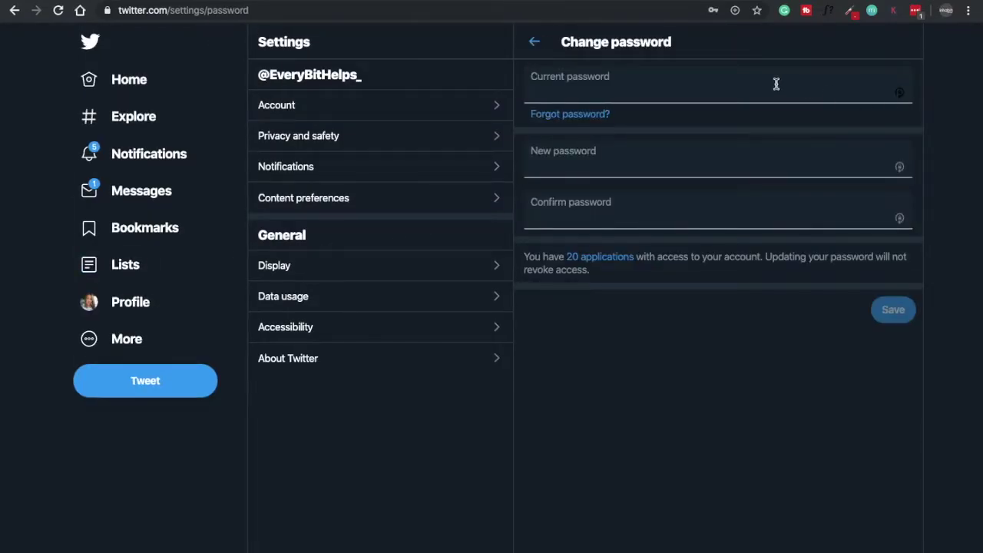
Step: Fill Current password from the saved twitter.com entry via the LastPass context menu
right_click(826, 94)
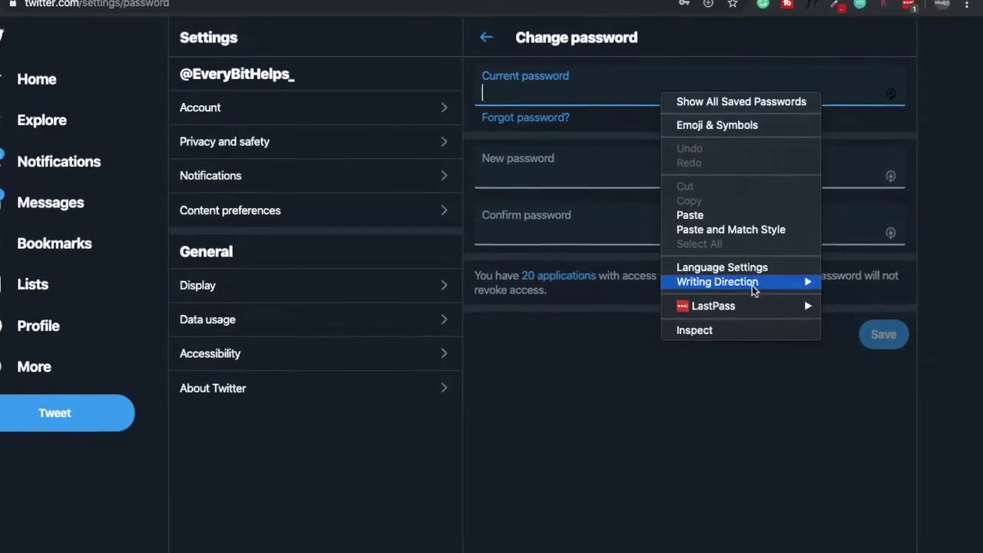
mouse_move(758, 300)
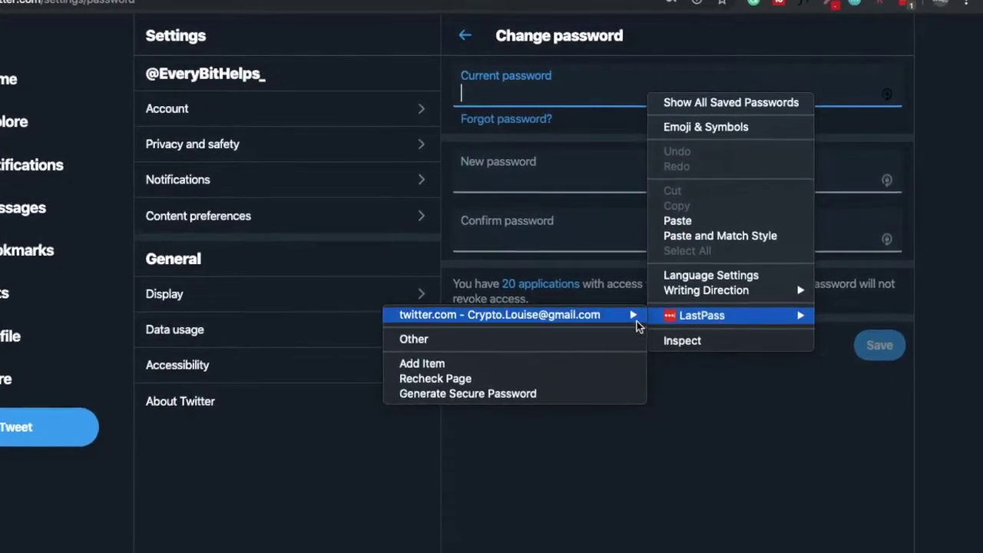
mouse_move(629, 312)
click(317, 318)
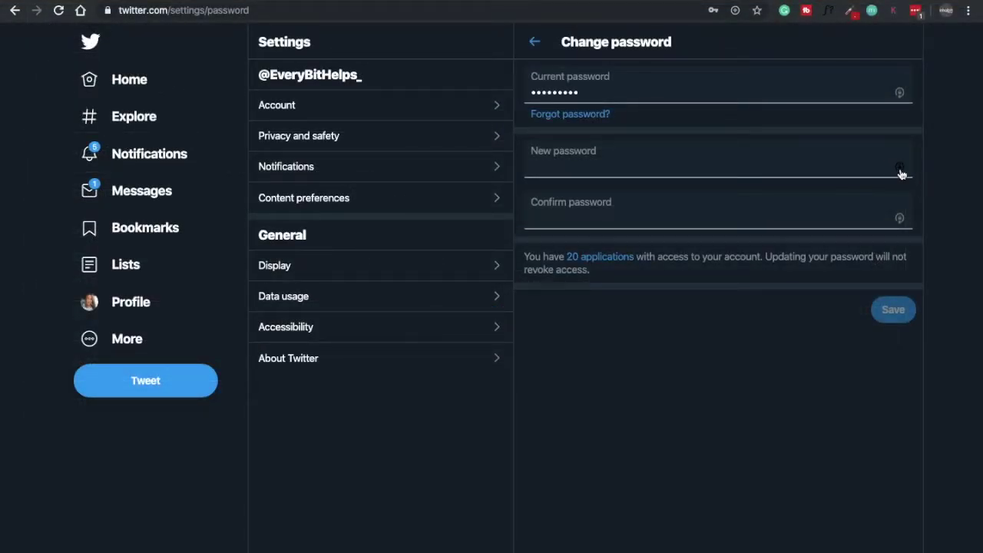
Step: Generate a 38-character password without symbols and fill the new and confirm password fields
click(901, 171)
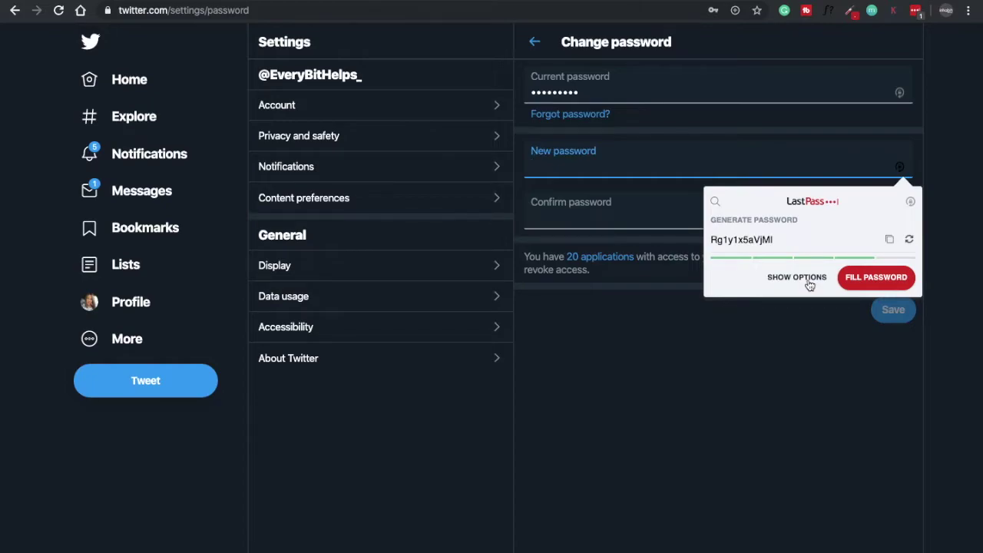
click(810, 281)
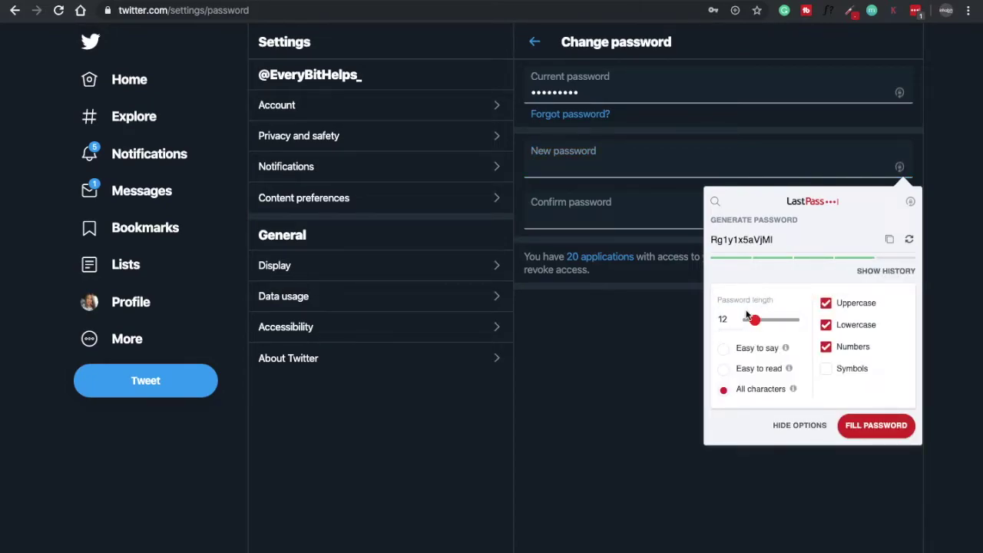
drag(755, 325, 766, 321)
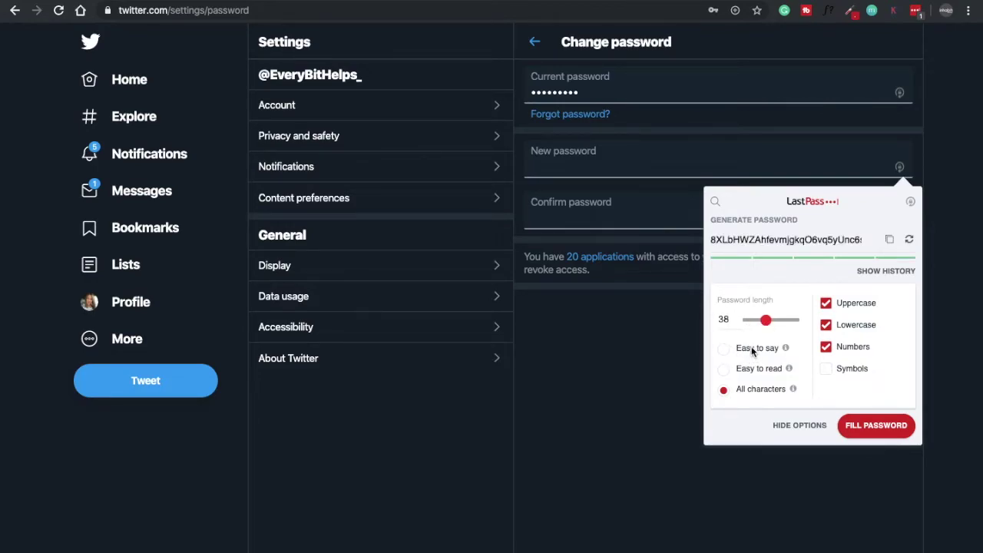
click(827, 371)
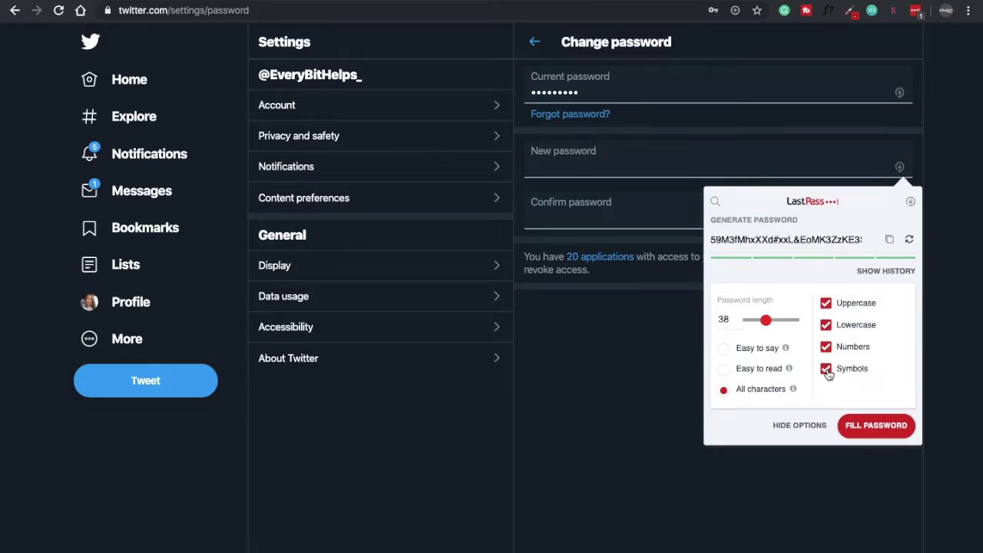
click(827, 372)
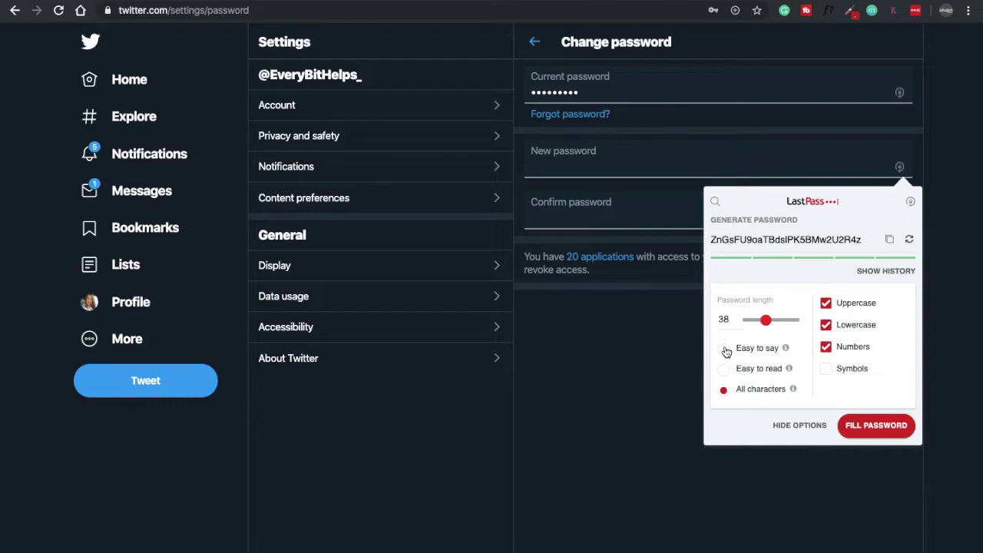
click(875, 426)
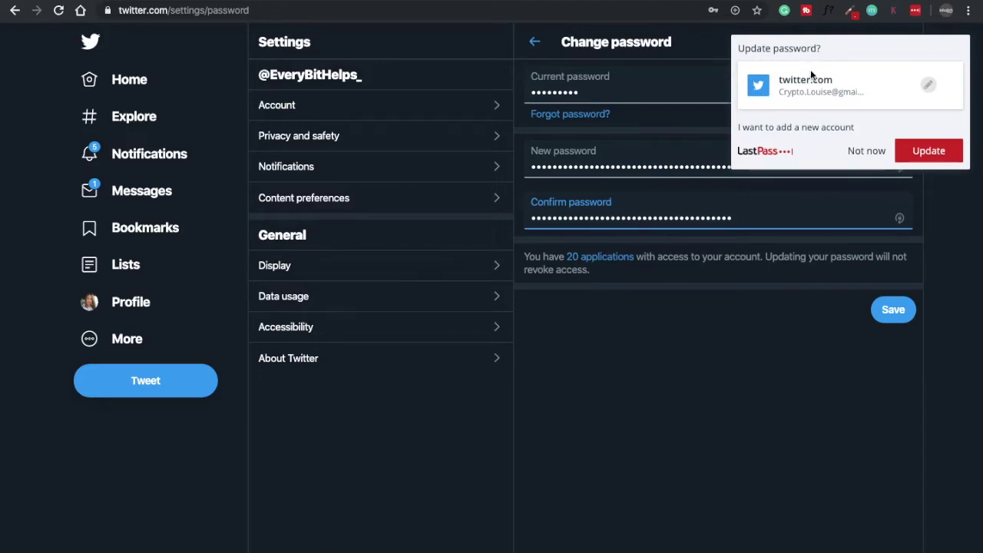
Step: Accept the update so the saved twitter.com login stores the new 38-character password
click(945, 153)
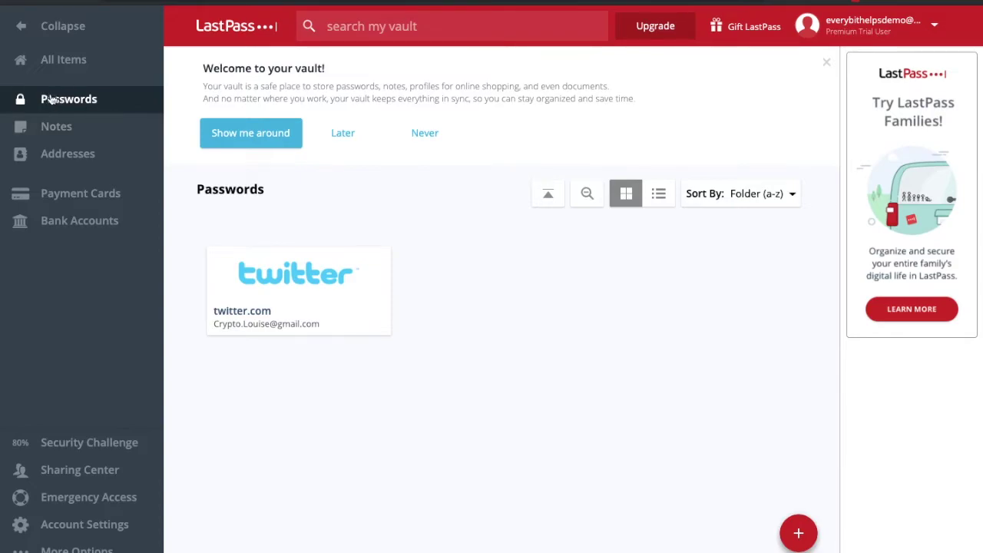
Step: Browse the vault's Notes, discarding a new secure note, then view Addresses
click(69, 128)
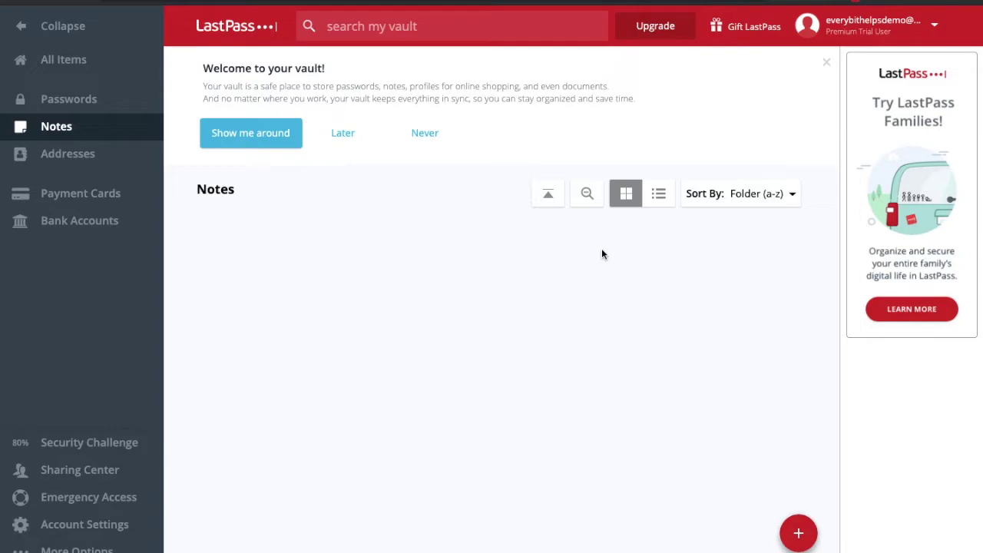
click(800, 533)
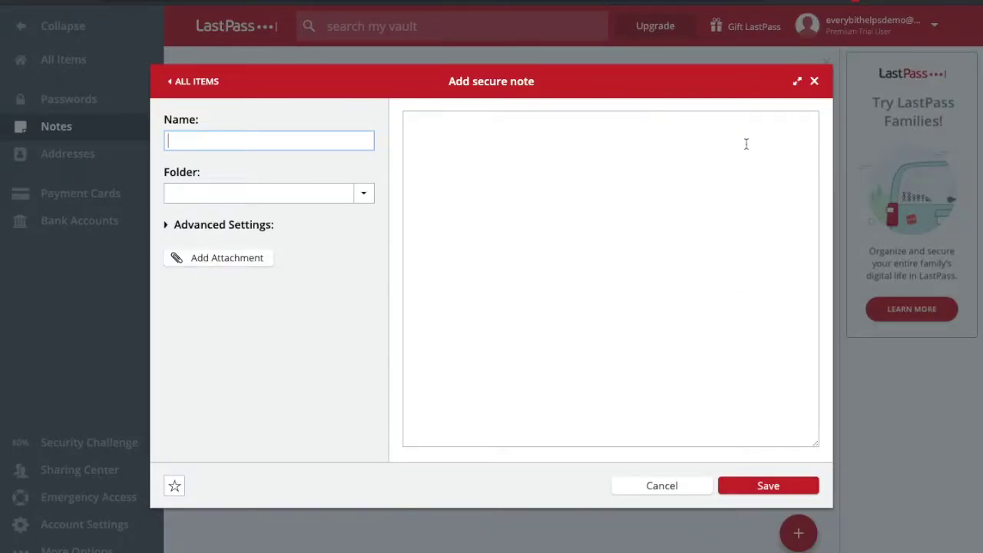
click(813, 83)
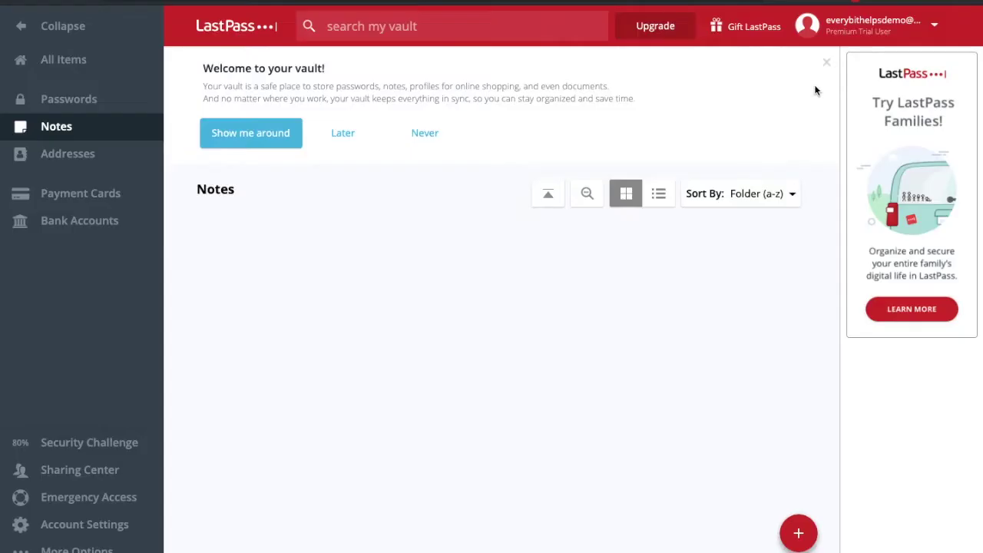
click(66, 153)
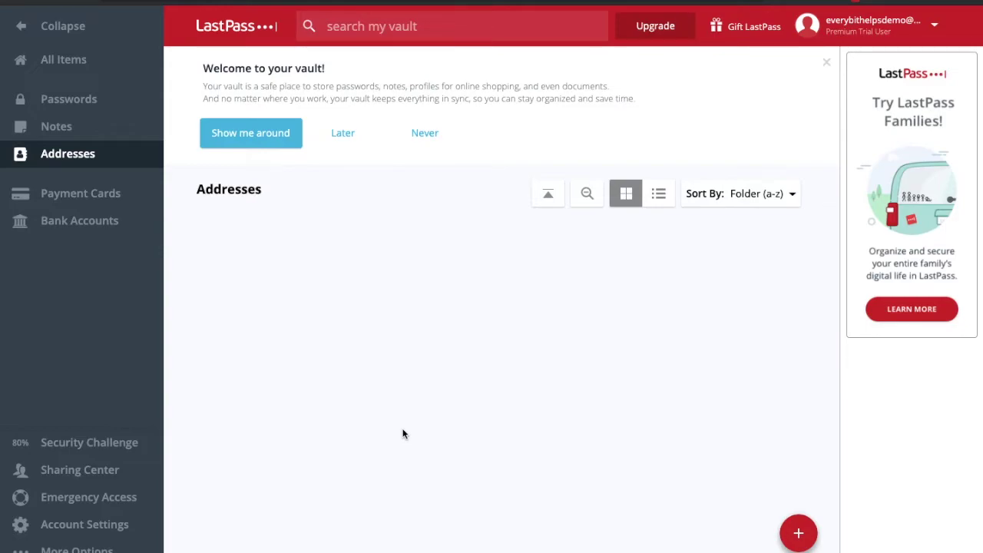
Step: Start a new payment card in Payment Cards, naming it 'Masterc…'
click(87, 192)
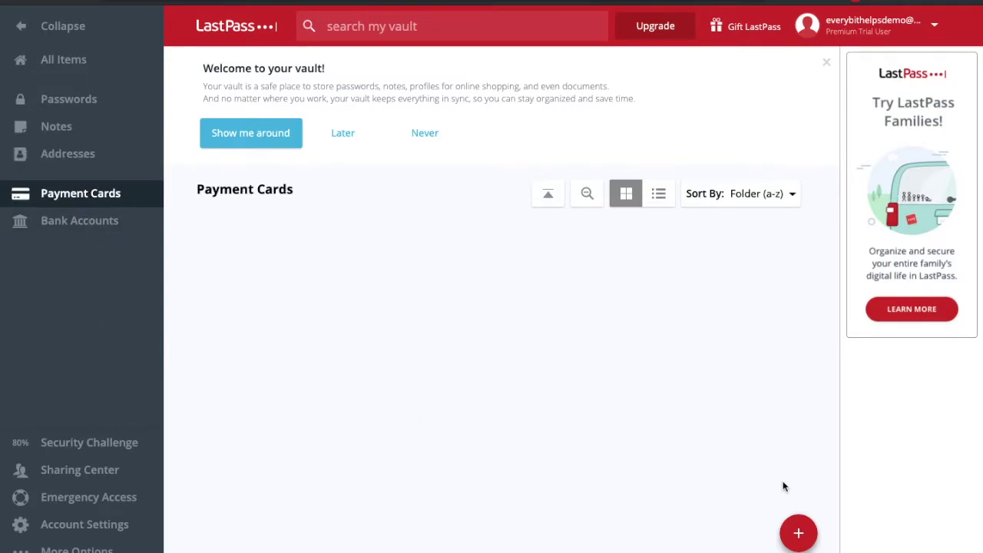
mouse_move(800, 534)
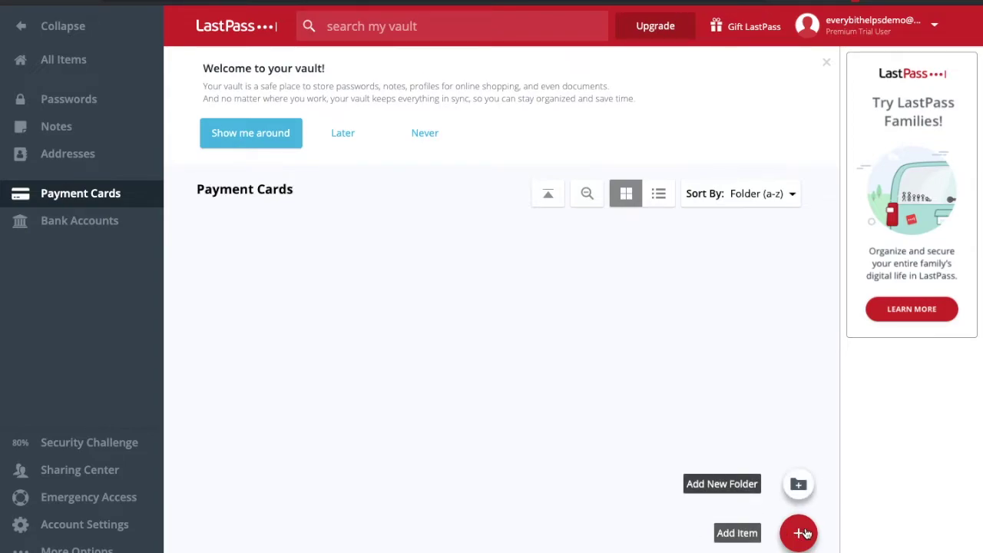
click(800, 533)
text(Masterc)
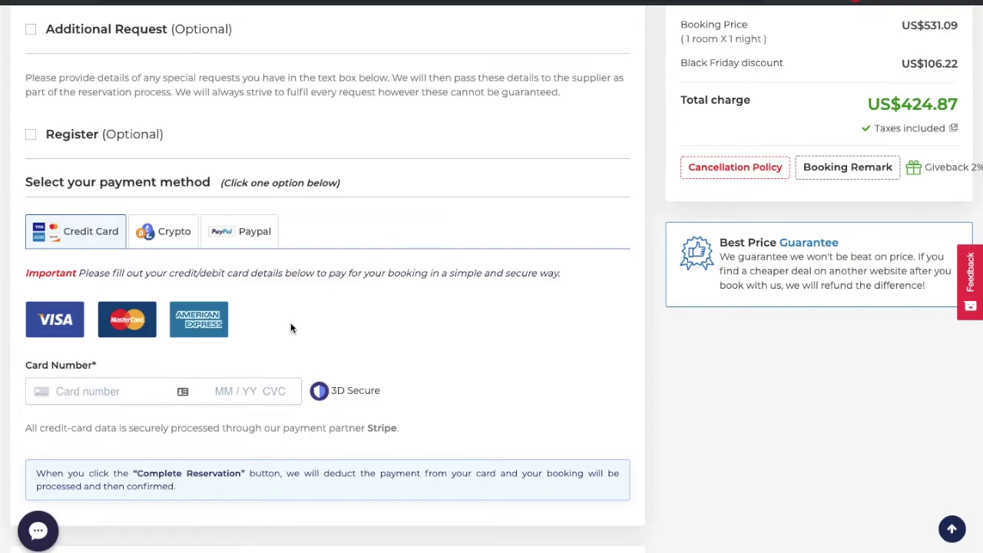
Step: Autofill the booking page's card number field and details from the saved Mastercard Demo card
click(183, 391)
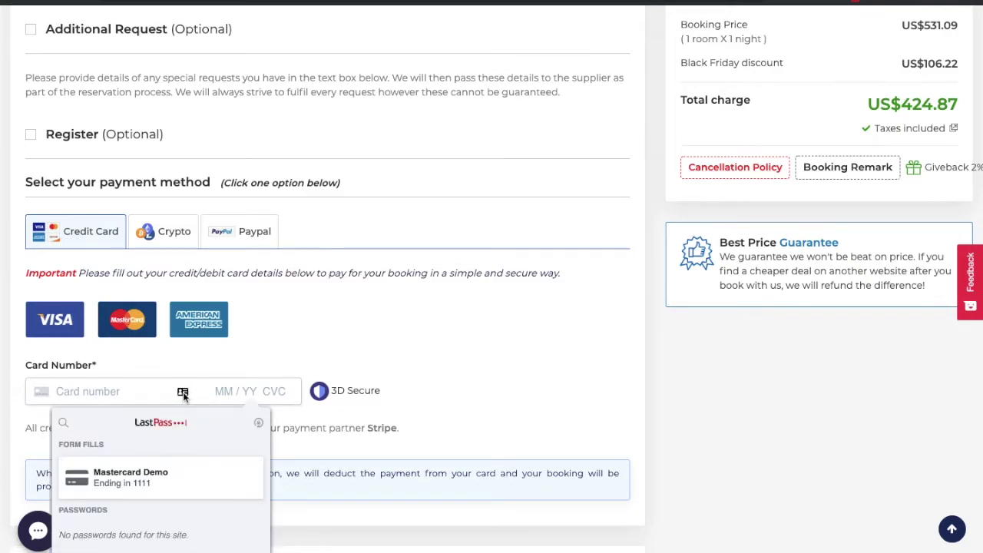
mouse_move(163, 485)
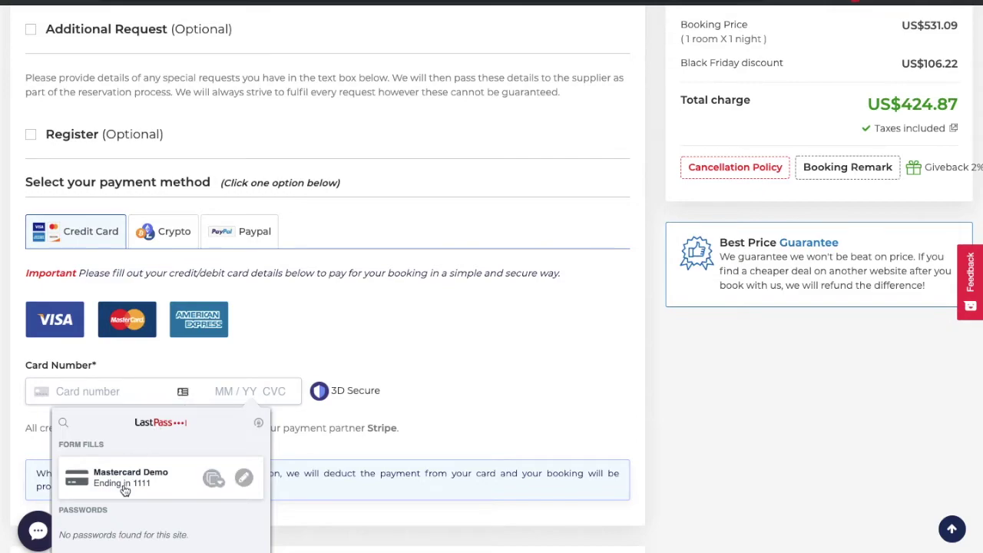
click(103, 484)
click(614, 167)
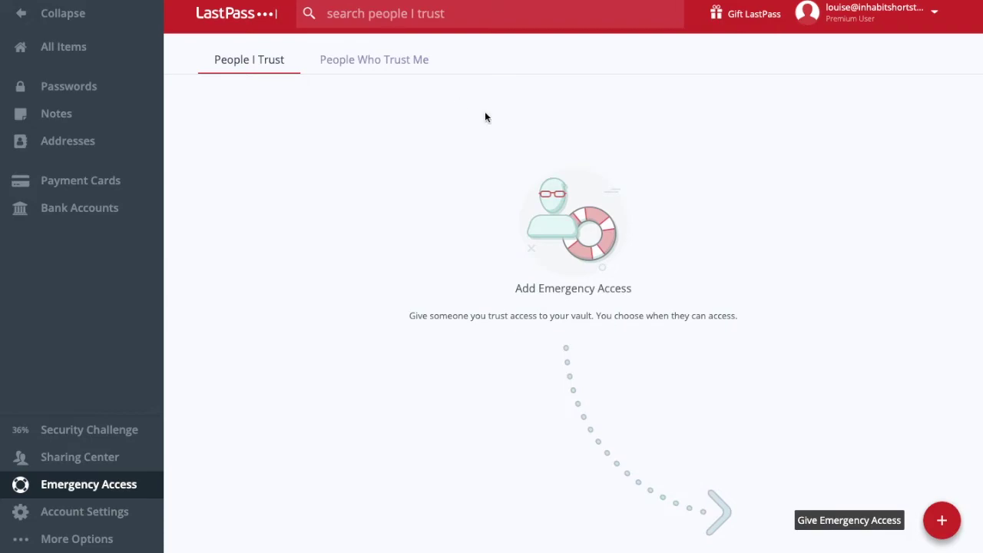
Step: Start giving emergency access and keep the wait time at 48 hours
click(943, 521)
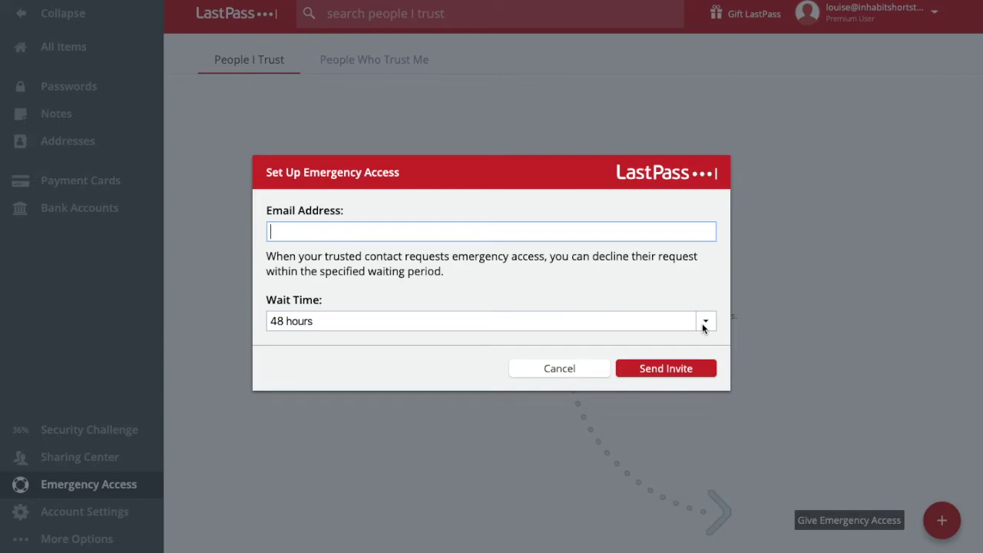
click(704, 328)
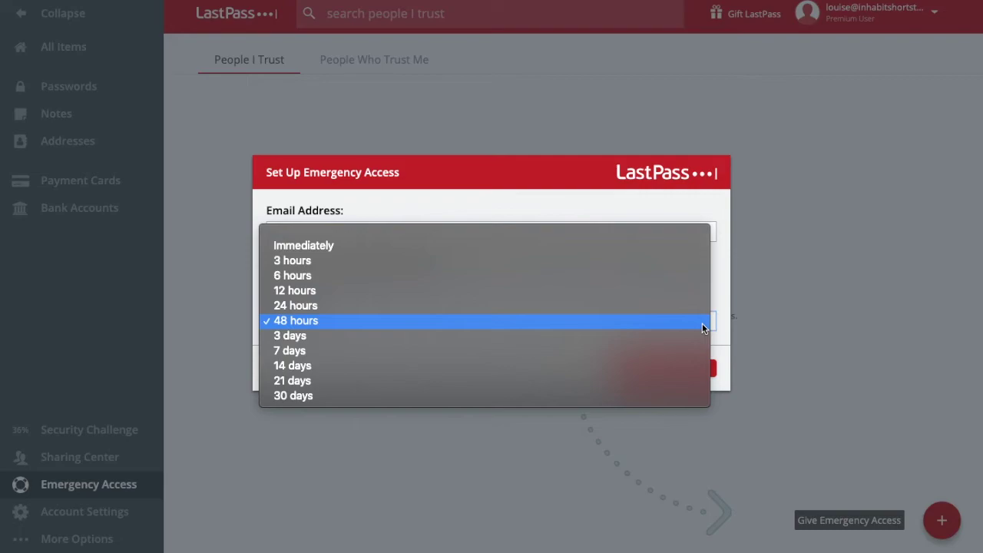
click(702, 322)
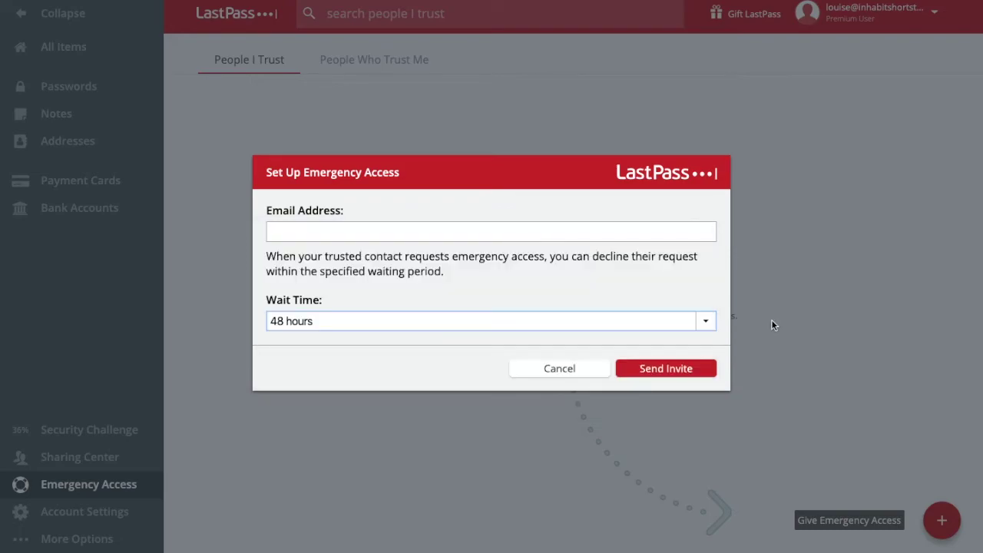